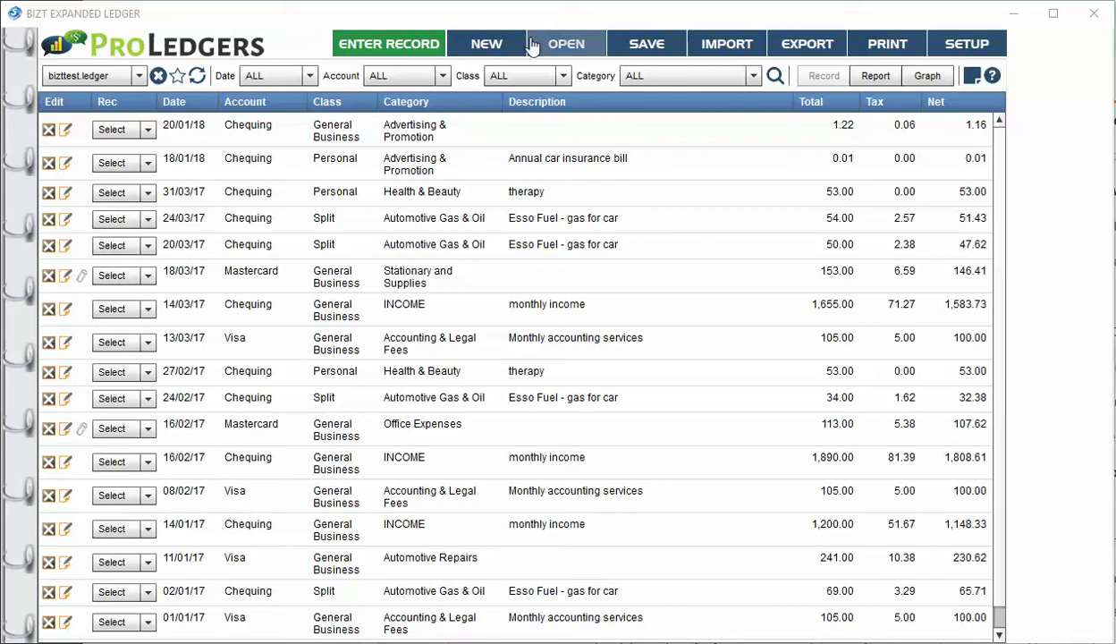
# Start a new ledger record dated 01/12/17 and assign it to the Savings account
pyautogui.click(408, 46)
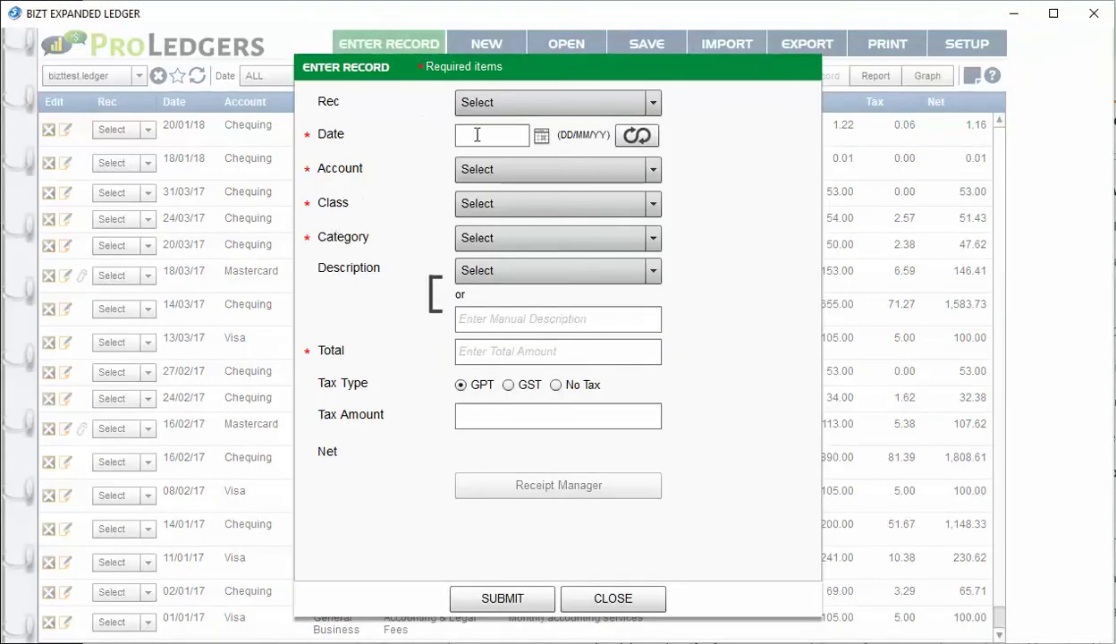
pyautogui.click(542, 135)
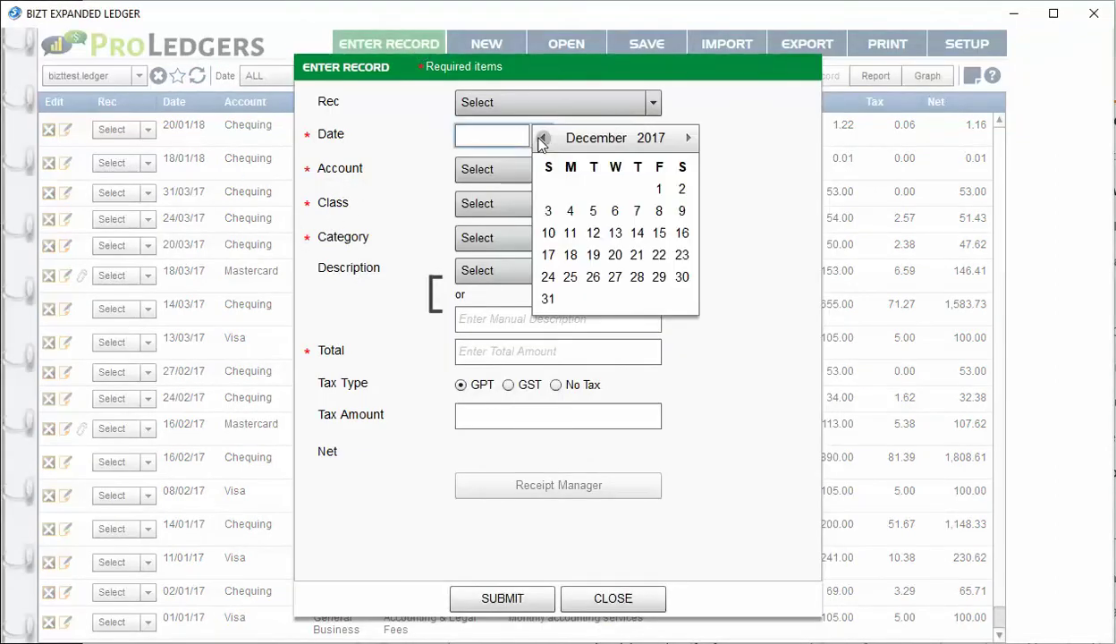
pyautogui.click(659, 191)
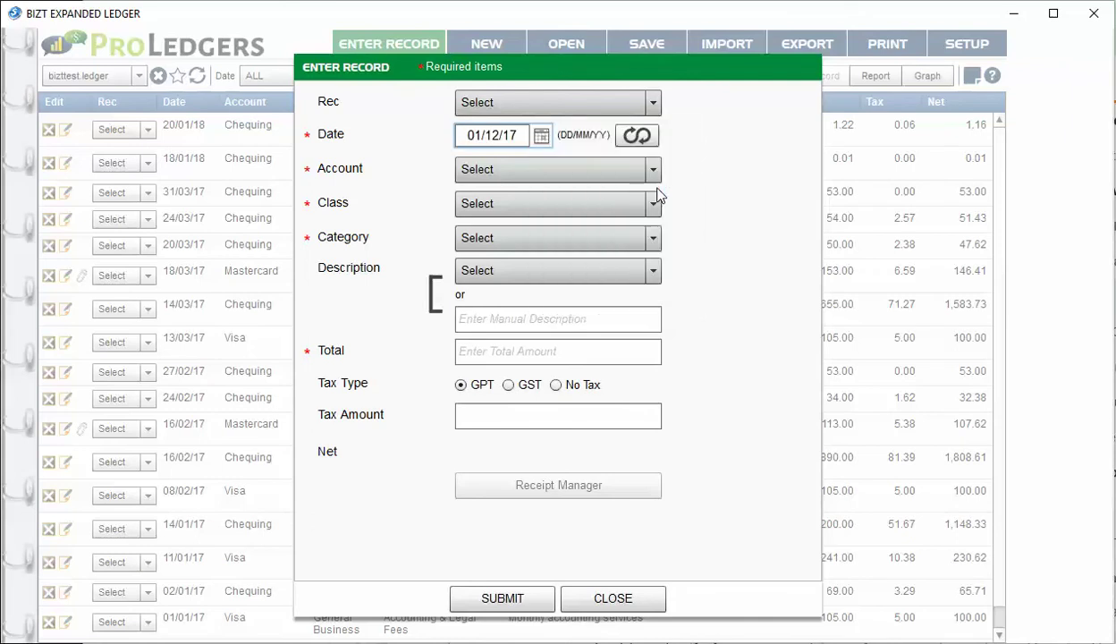
pyautogui.click(523, 171)
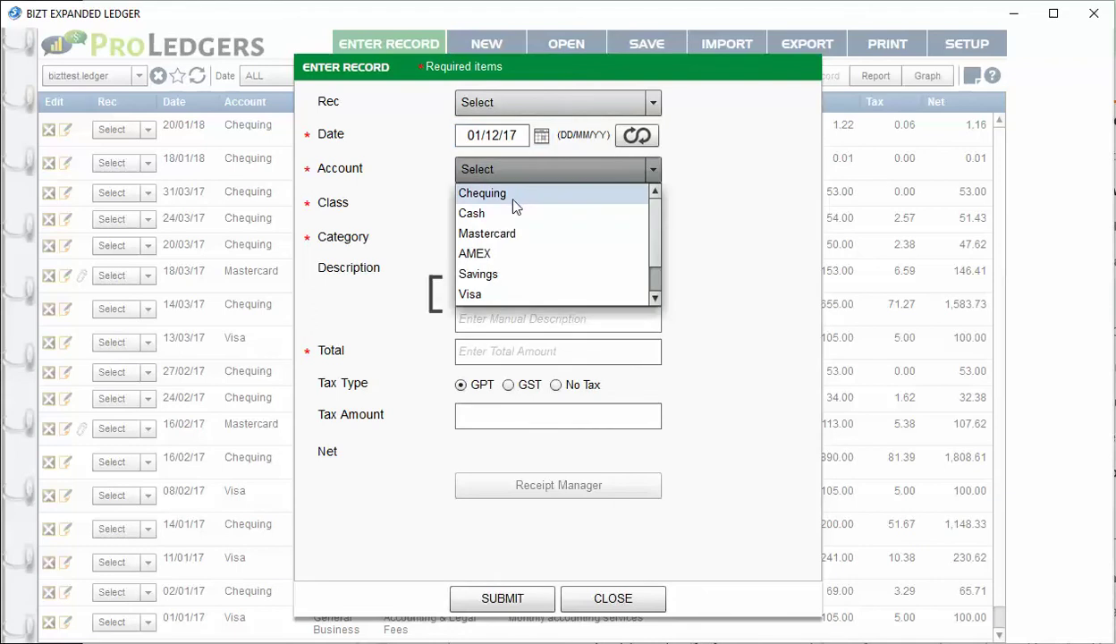
pyautogui.click(497, 274)
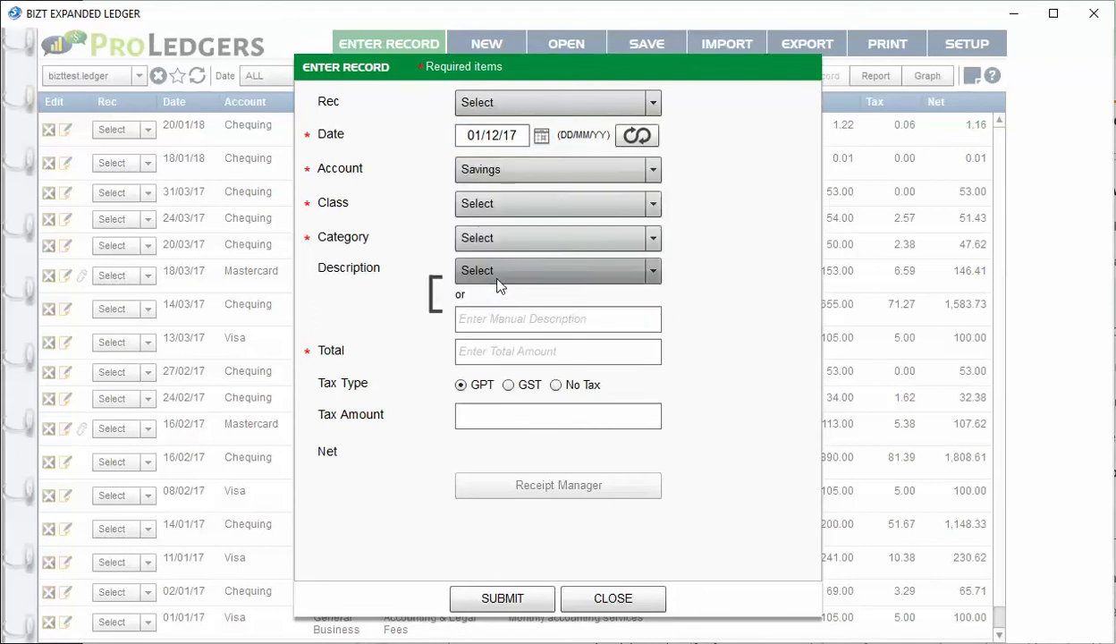
# Set the new record's class to General Business and its category to Commission Income
pyautogui.click(511, 211)
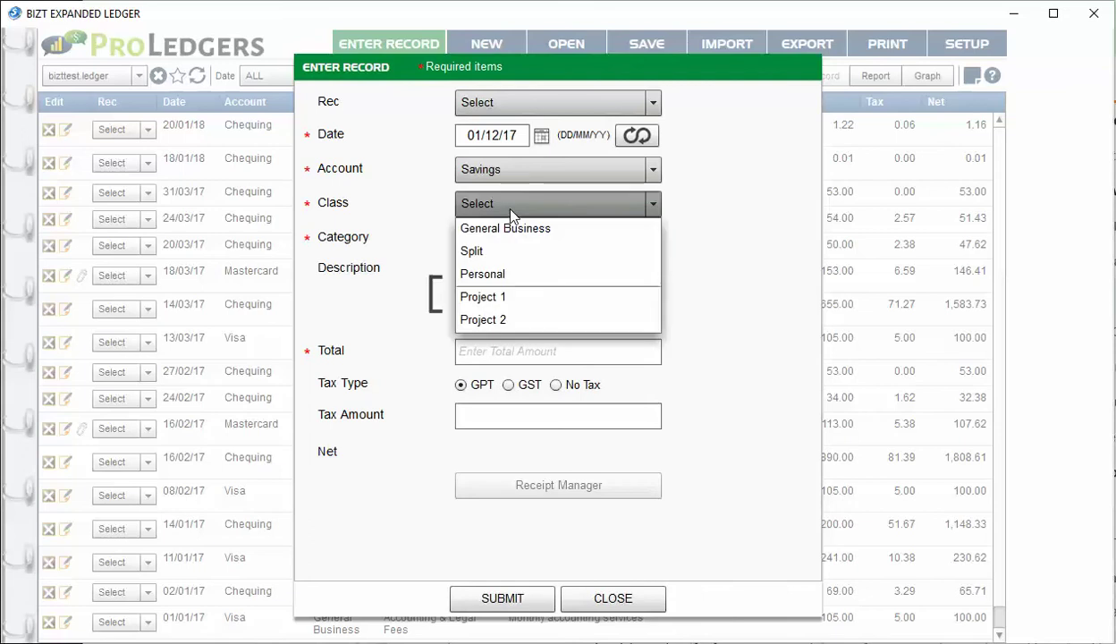
pyautogui.click(509, 231)
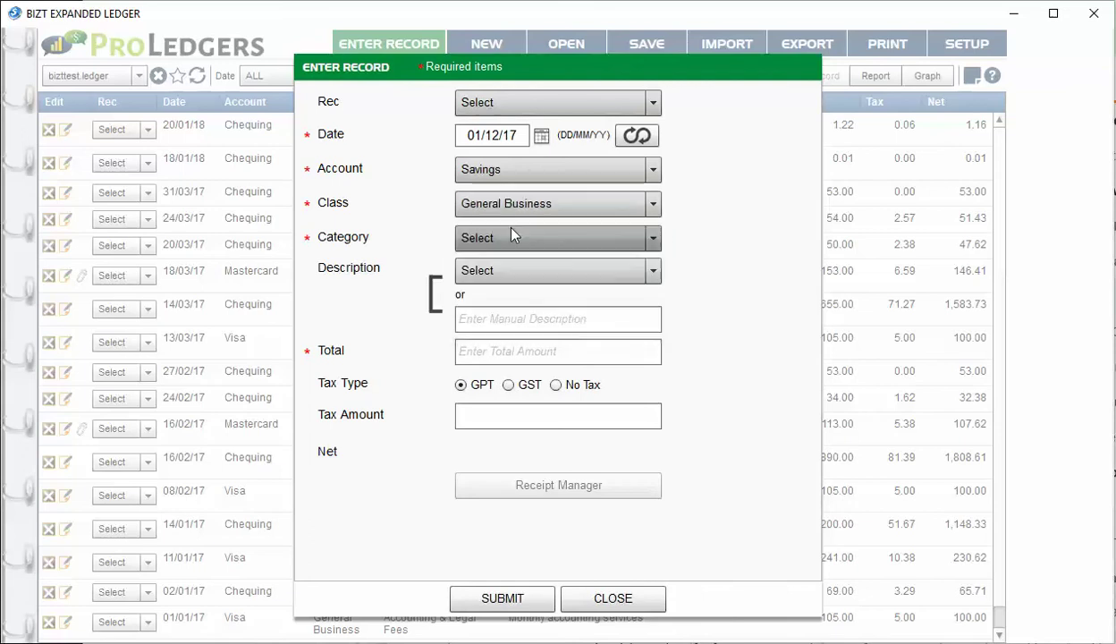
pyautogui.click(513, 243)
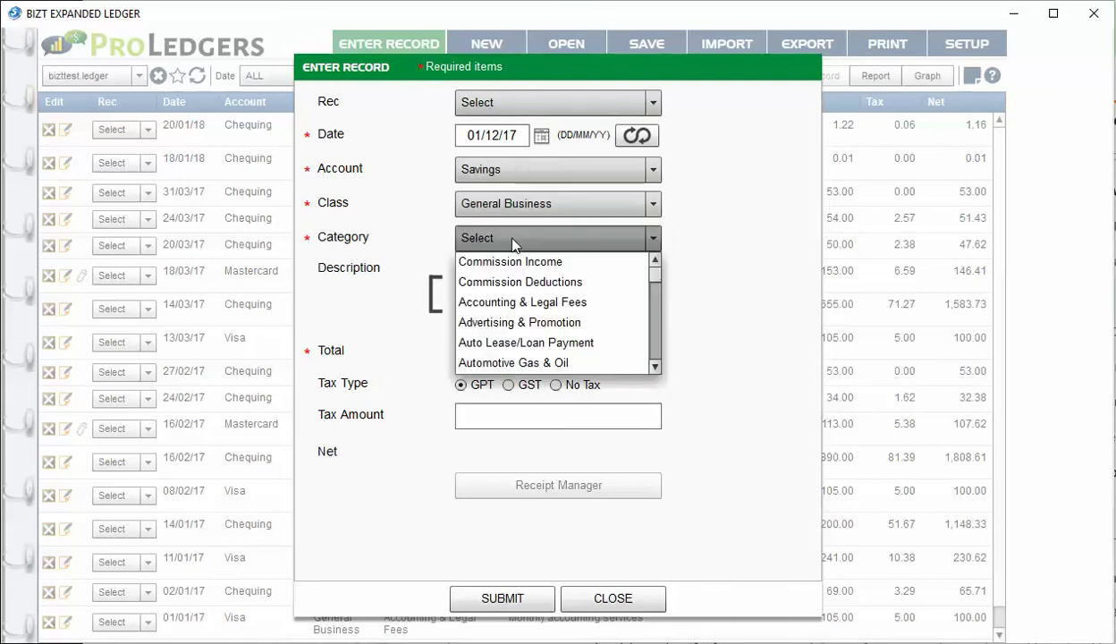
pyautogui.click(568, 266)
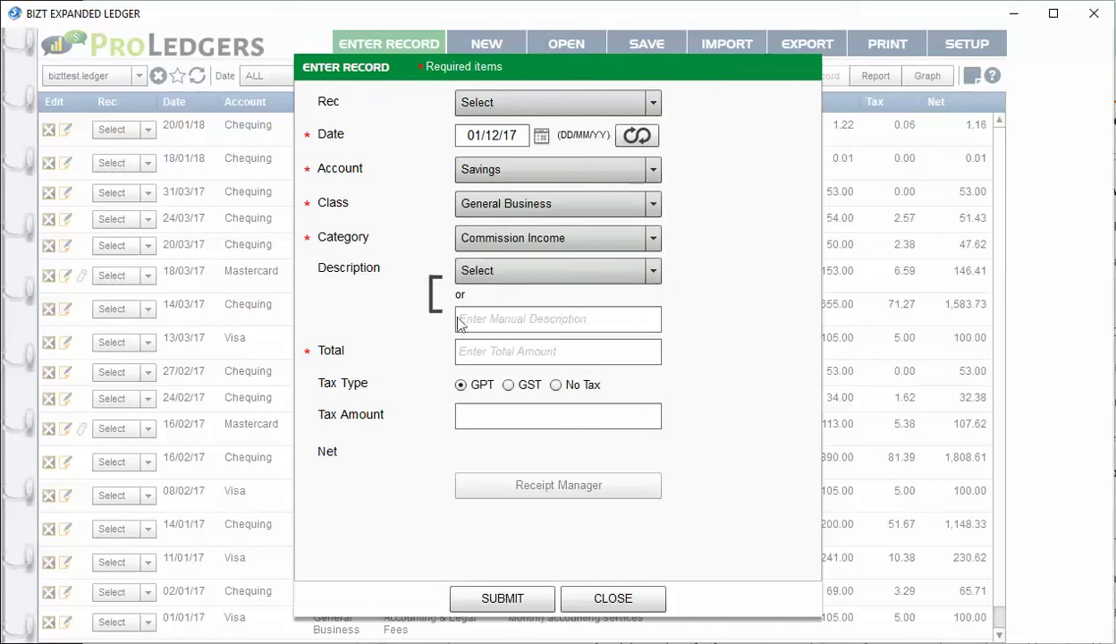
# Enter the property's street address followed by "pay" as the manual description and set the total to 2400
pyautogui.click(569, 322)
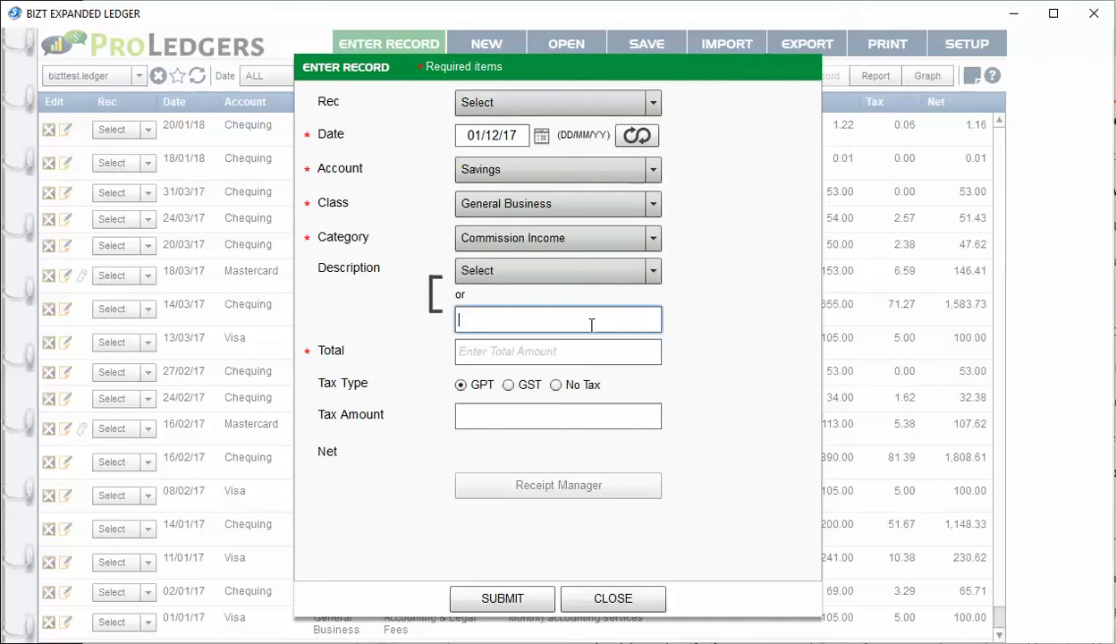
pyautogui.write('123 Smith Street pay')
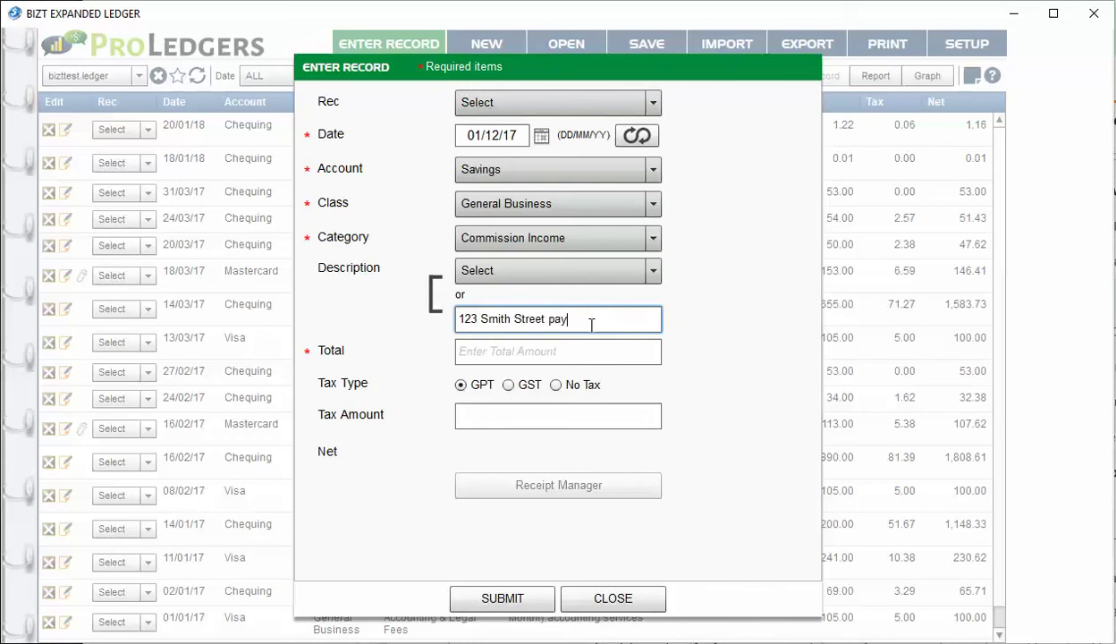
pyautogui.click(514, 353)
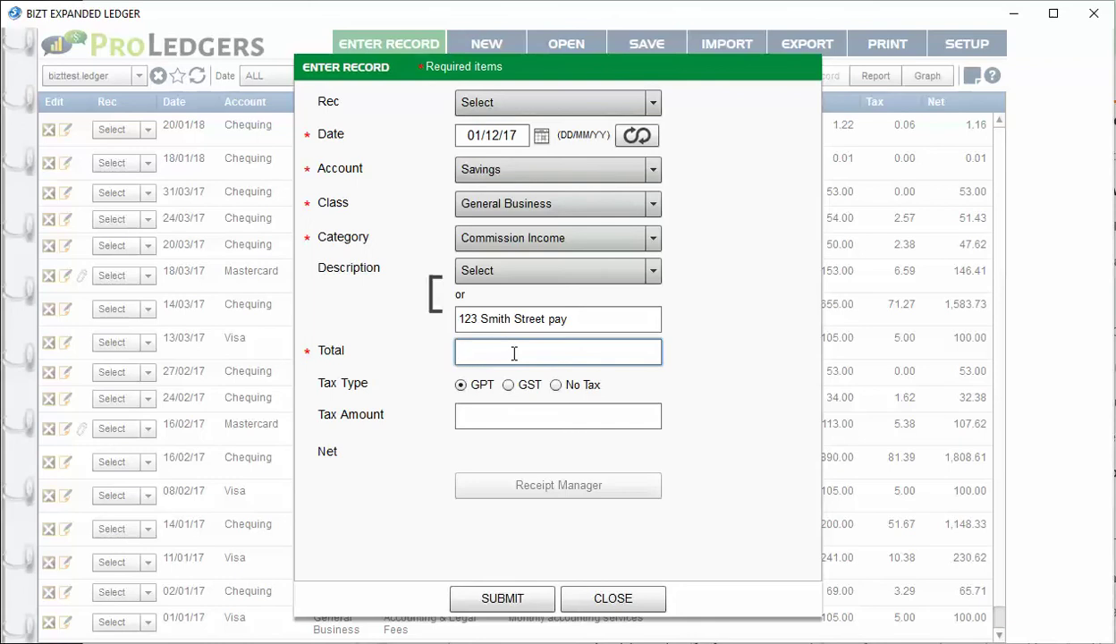
pyautogui.write('2')
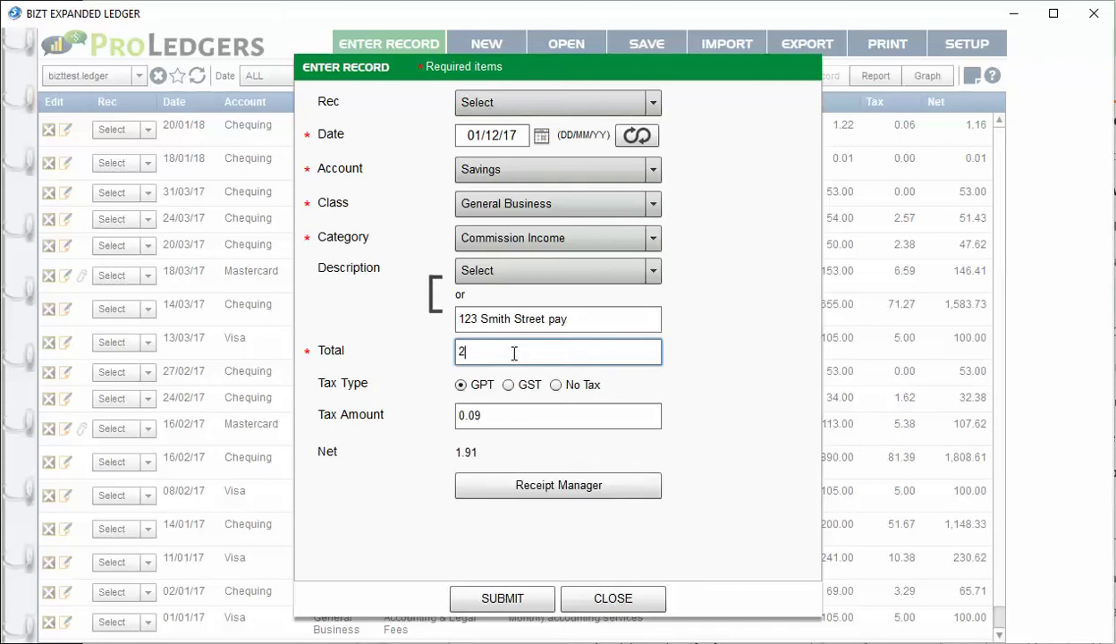
pyautogui.write('400')
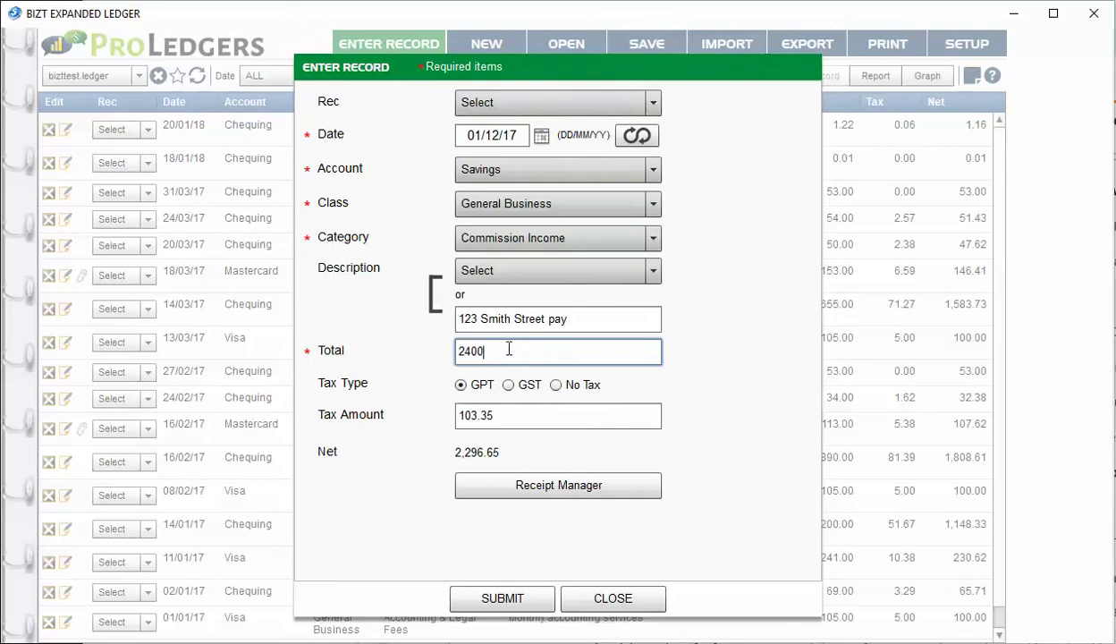
pyautogui.click(569, 317)
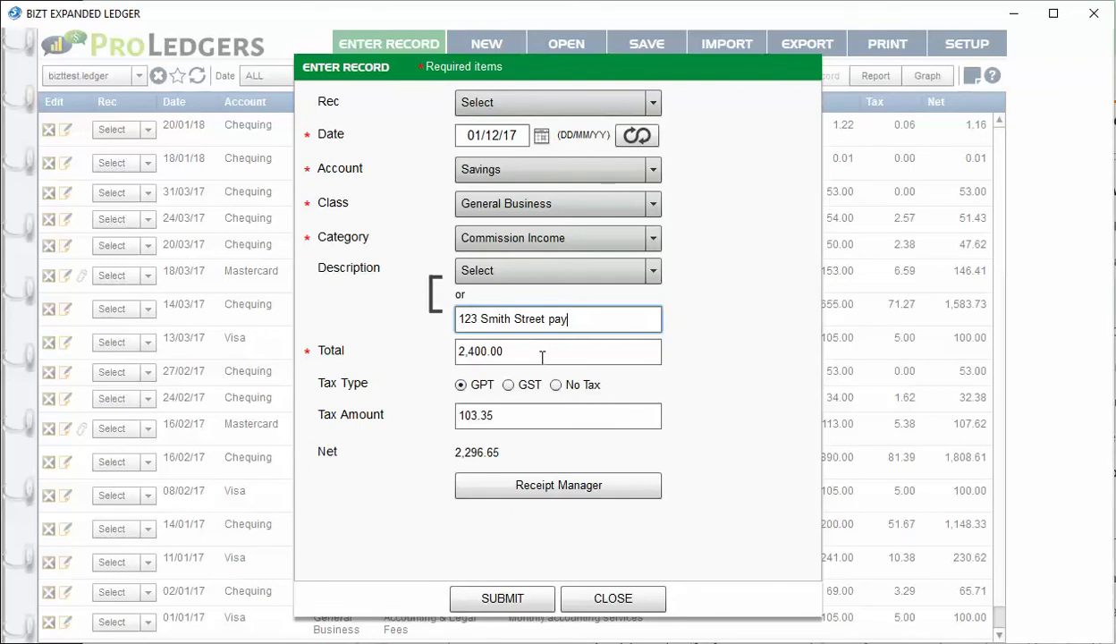
# Set the record's tax type to GST, then submit the record and close the entry form
pyautogui.click(507, 385)
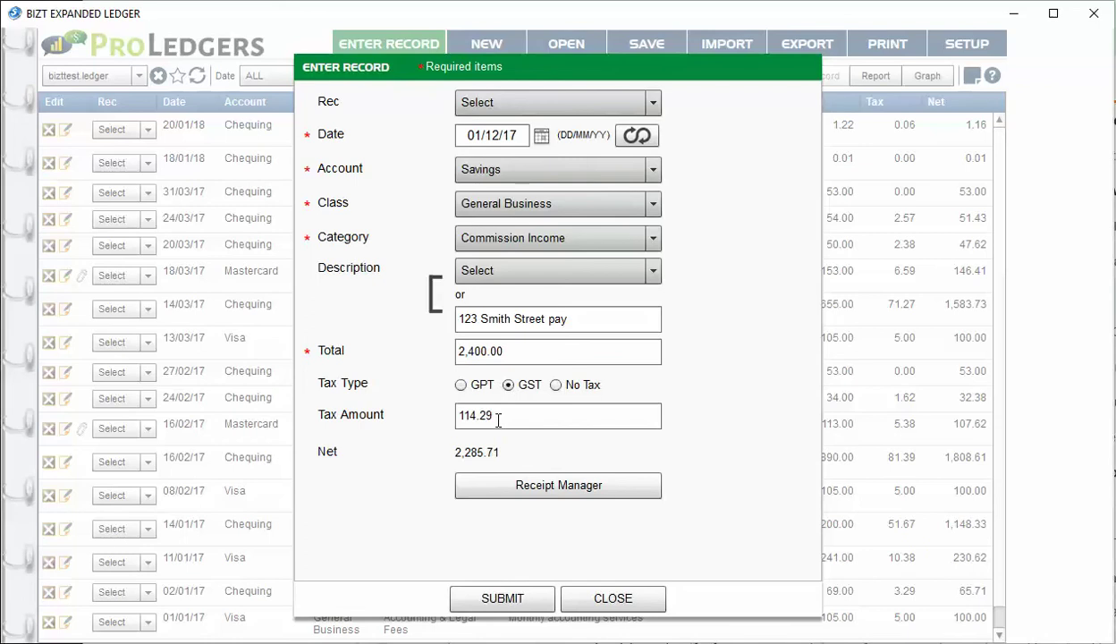
pyautogui.click(498, 345)
pyautogui.click(466, 343)
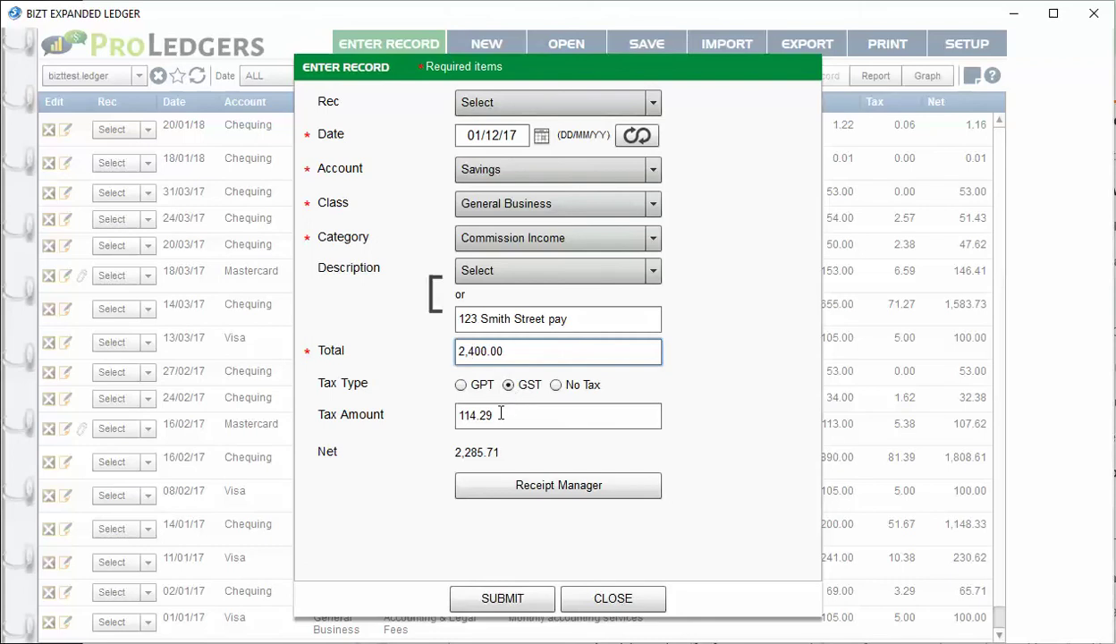
pyautogui.click(463, 351)
pyautogui.click(466, 353)
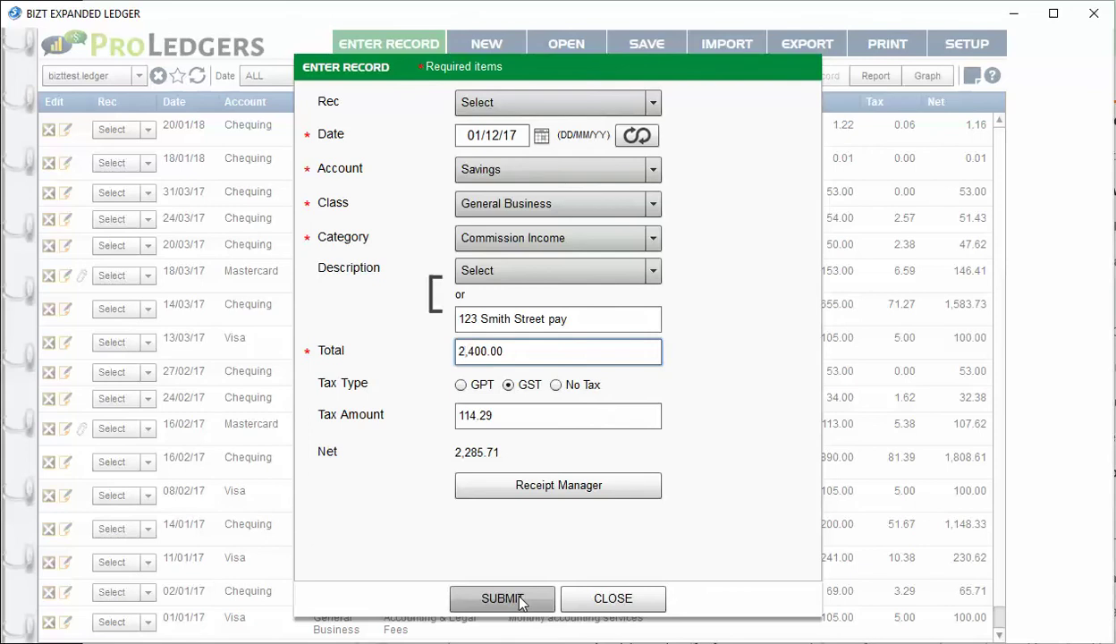
pyautogui.press('Right')
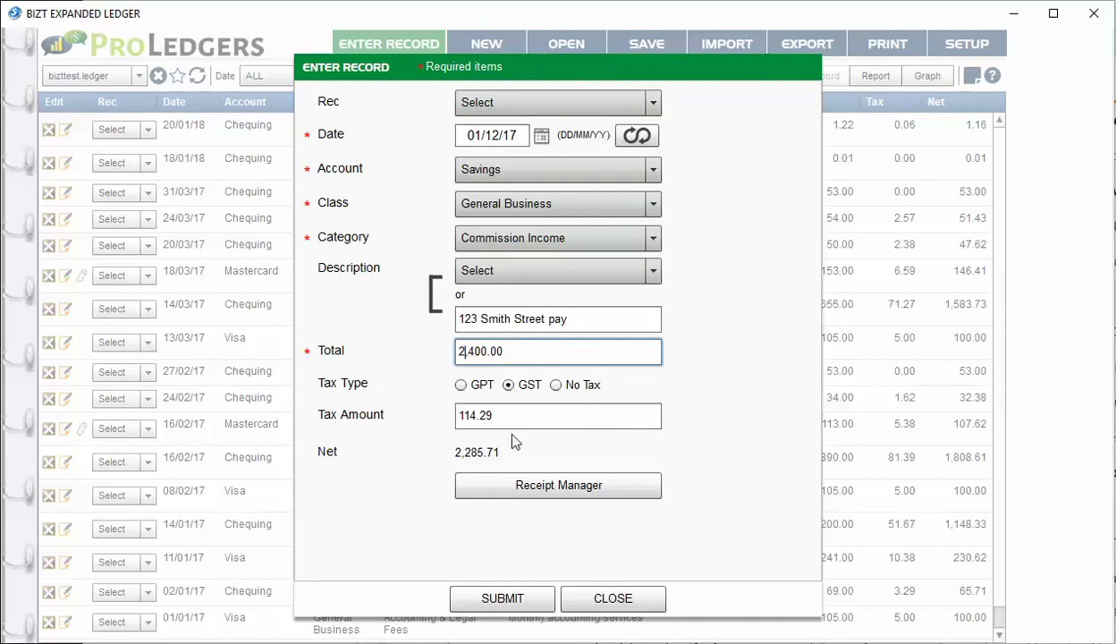
pyautogui.click(516, 601)
pyautogui.click(606, 601)
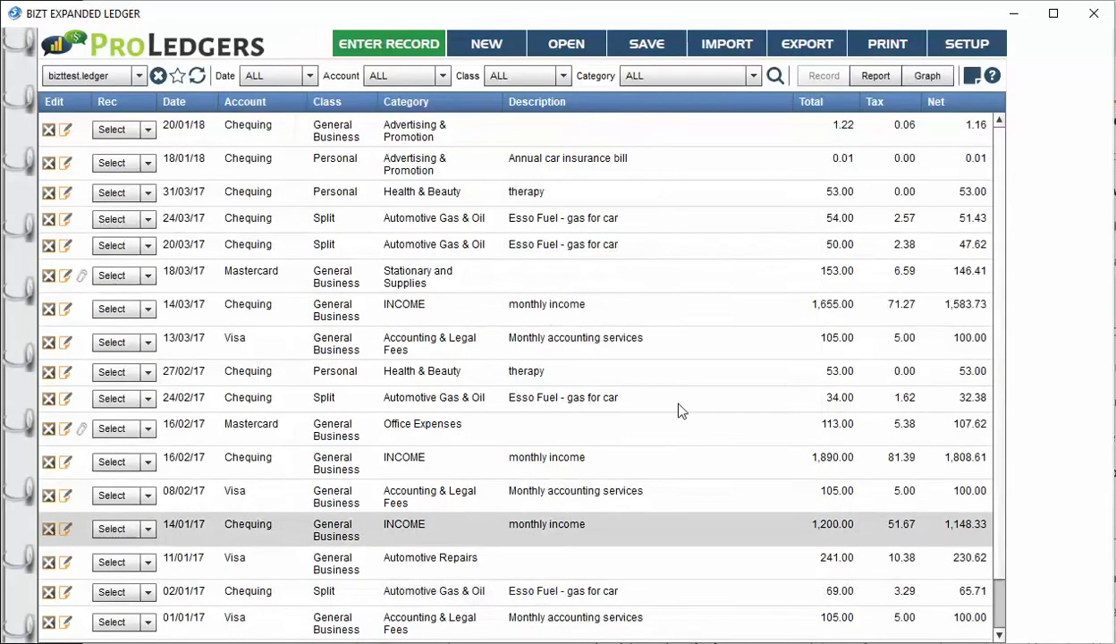
# Search the ledger by description for the house number and street name of the commission record
pyautogui.click(771, 80)
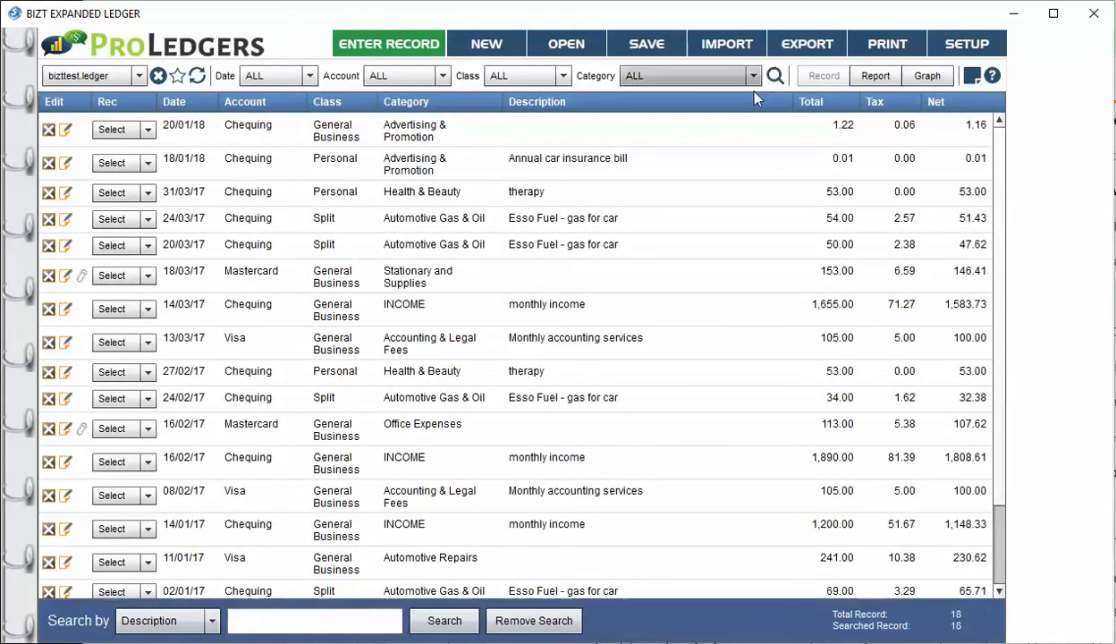
pyautogui.click(289, 624)
pyautogui.write('123 smith')
pyautogui.press('Return')
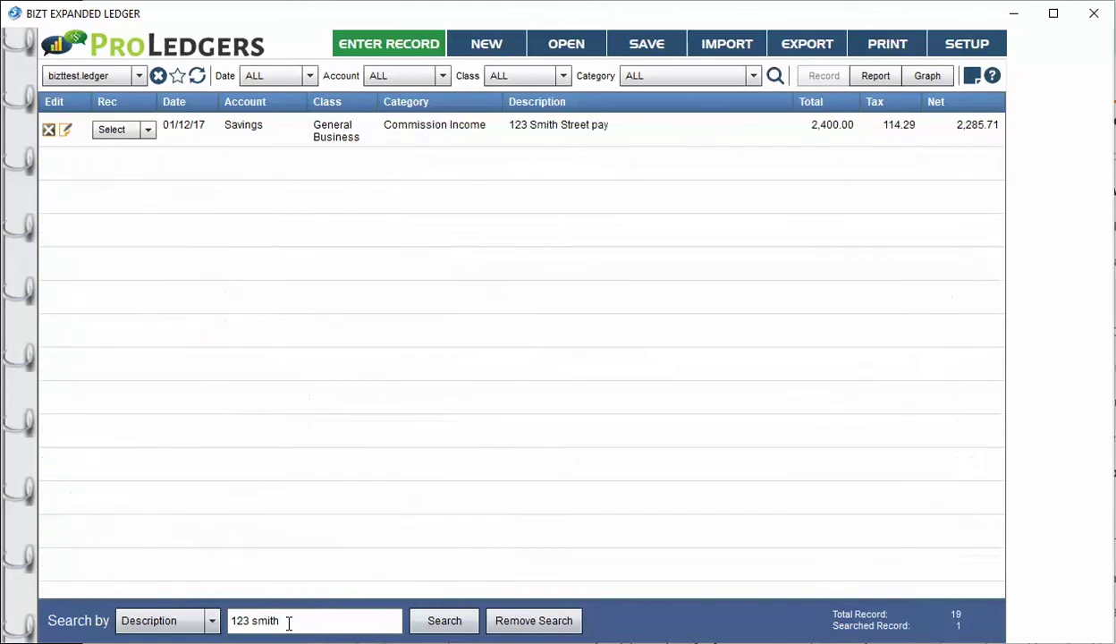
# Change the found commission income record's total to 3000 and save the changes
pyautogui.doubleClick(564, 144)
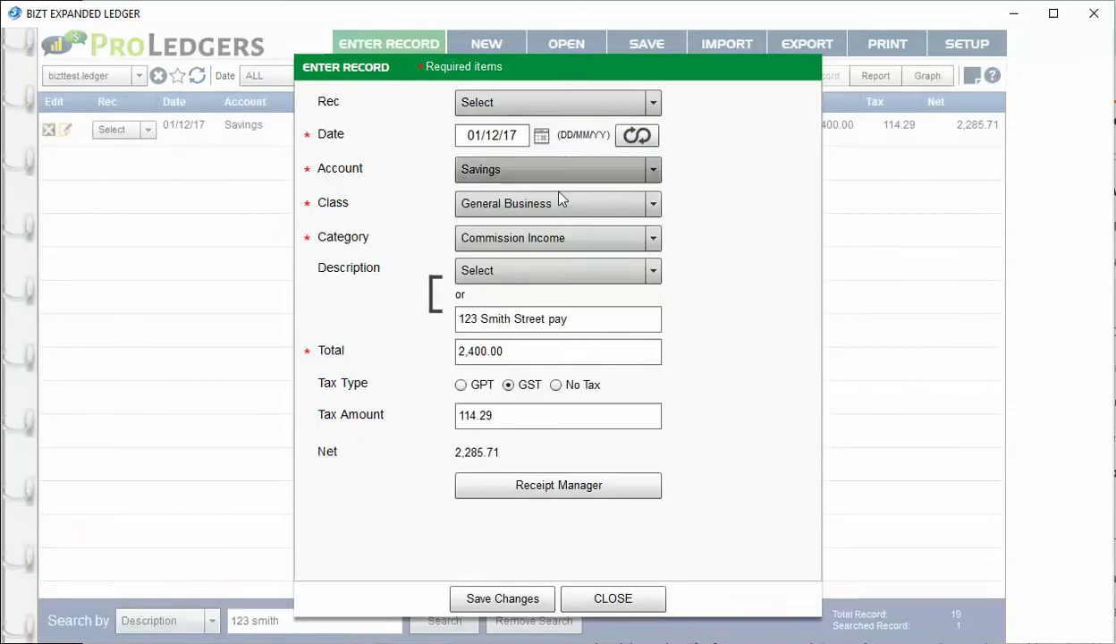
pyautogui.click(514, 352)
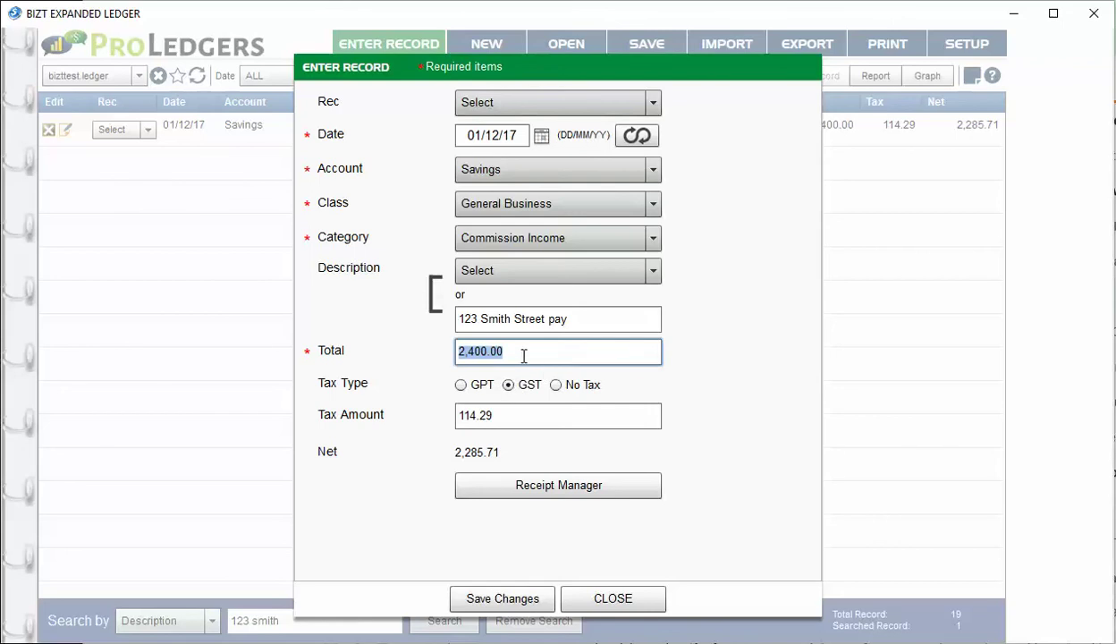
pyautogui.write('3000')
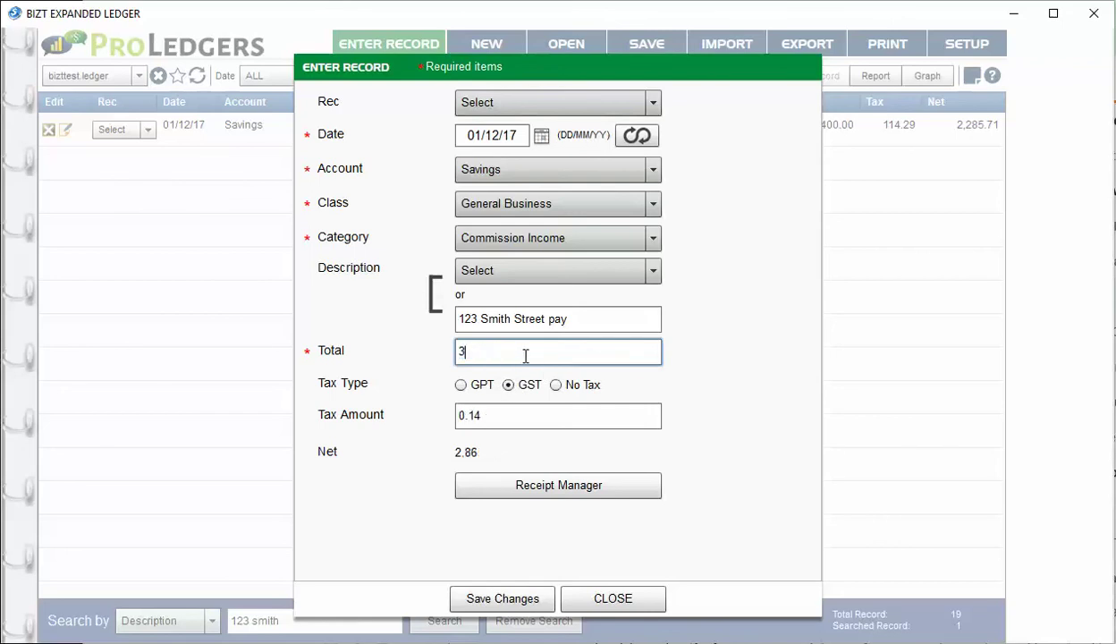
pyautogui.click(528, 415)
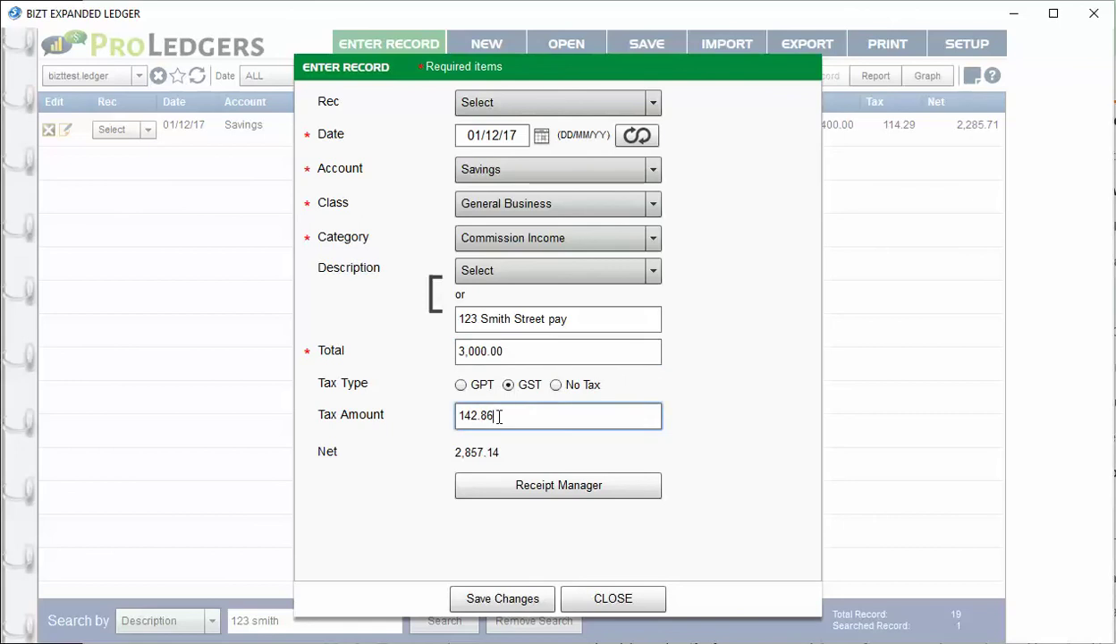
pyautogui.click(461, 415)
pyautogui.click(525, 598)
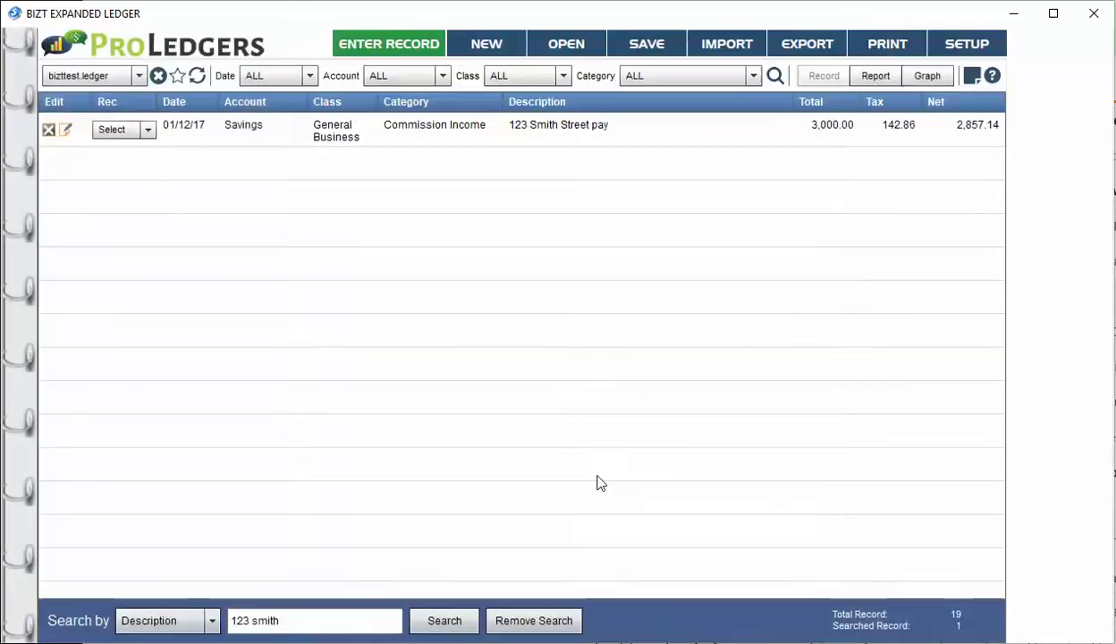
# Repeat the commission income record on December 1, 2017 and save the changes
pyautogui.doubleClick(563, 134)
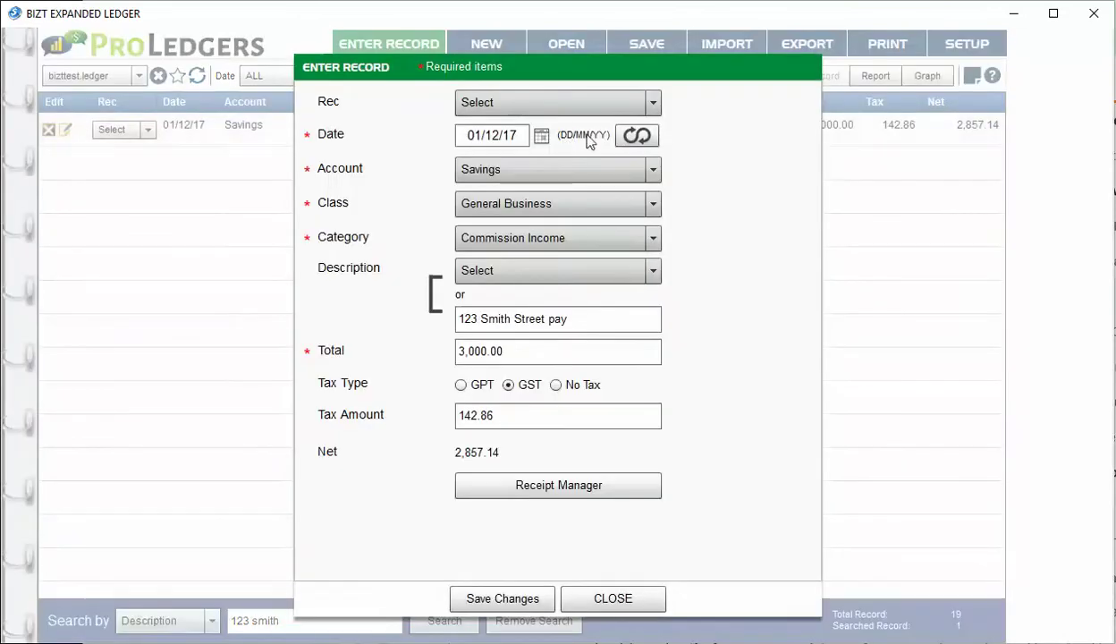
pyautogui.click(636, 135)
pyautogui.click(626, 165)
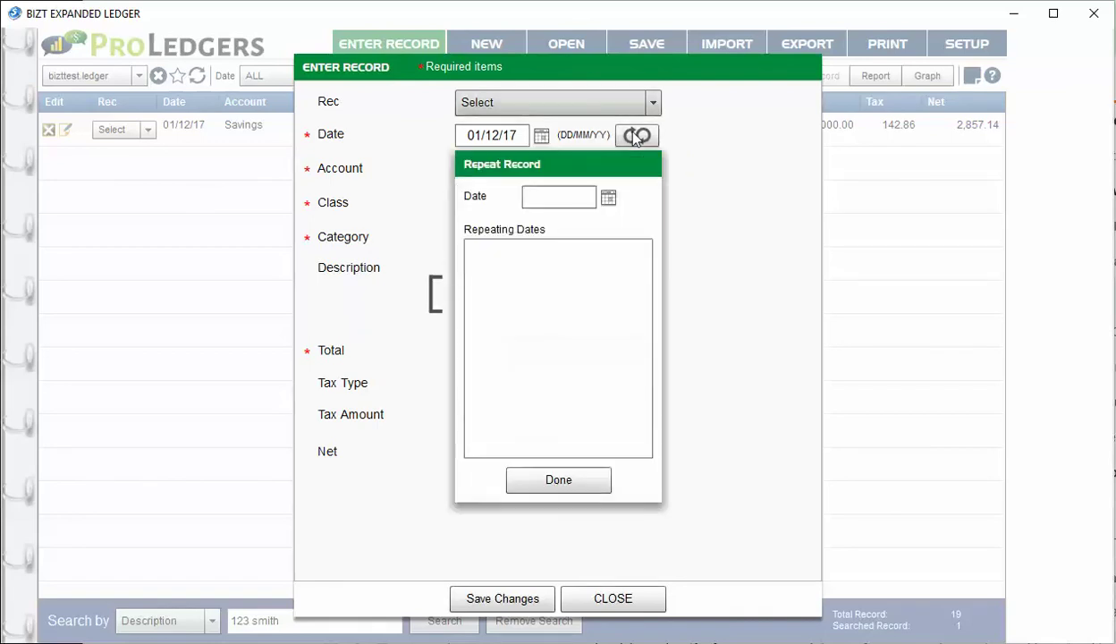
pyautogui.click(612, 201)
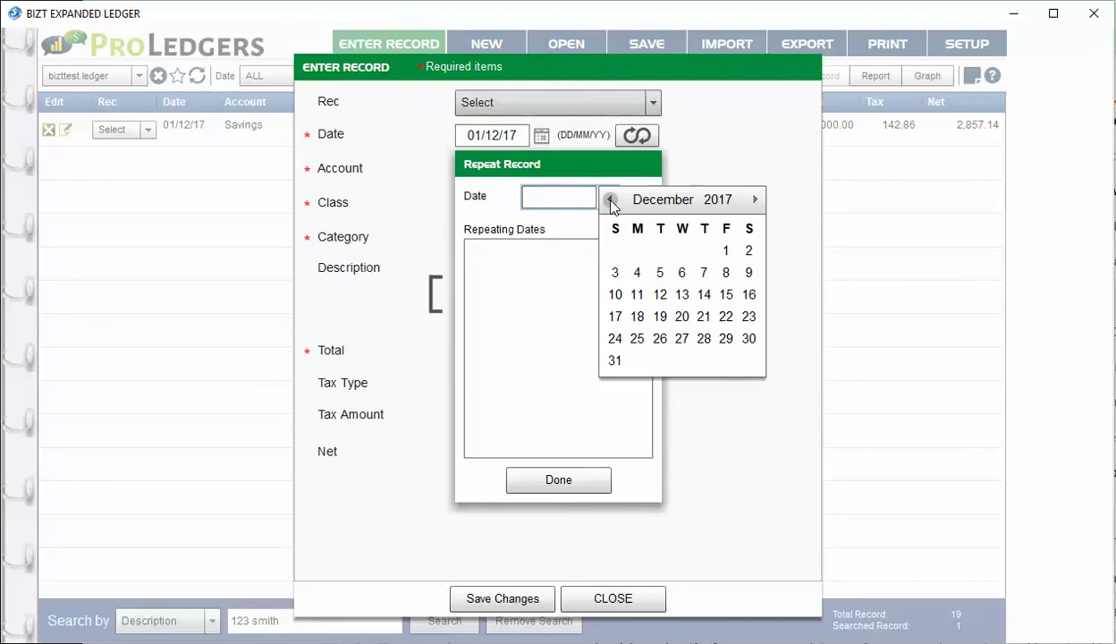
pyautogui.click(725, 251)
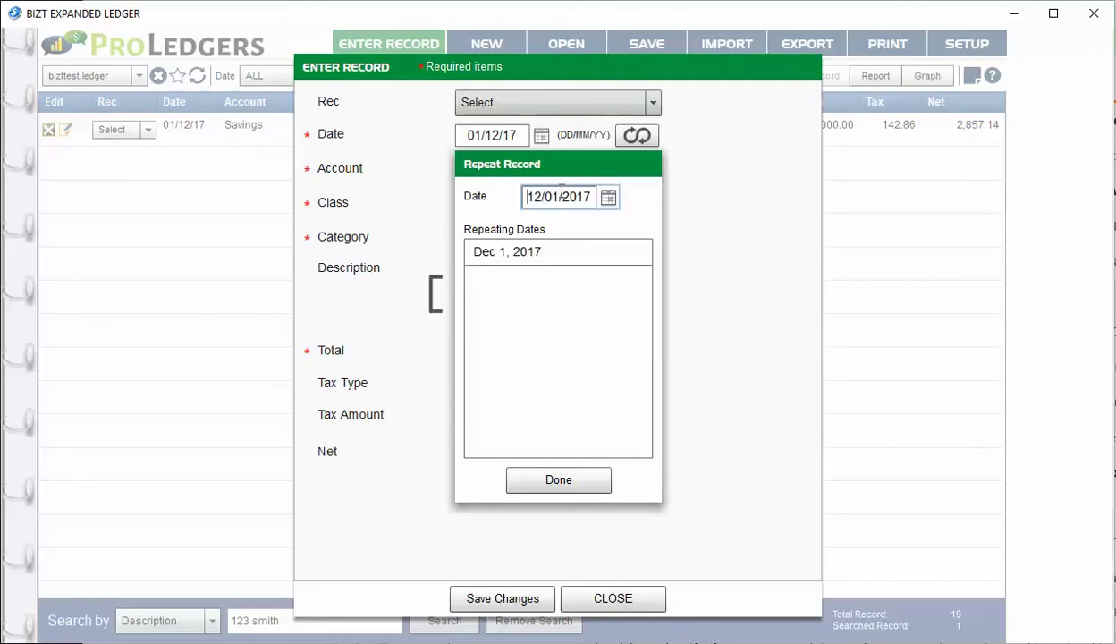
pyautogui.click(569, 484)
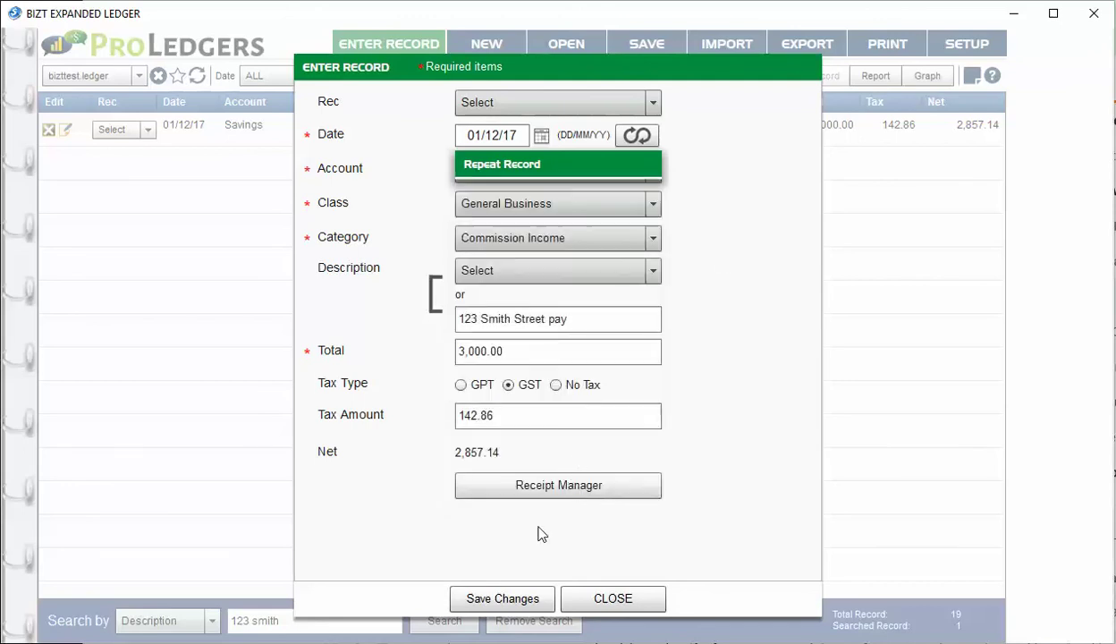
pyautogui.click(517, 606)
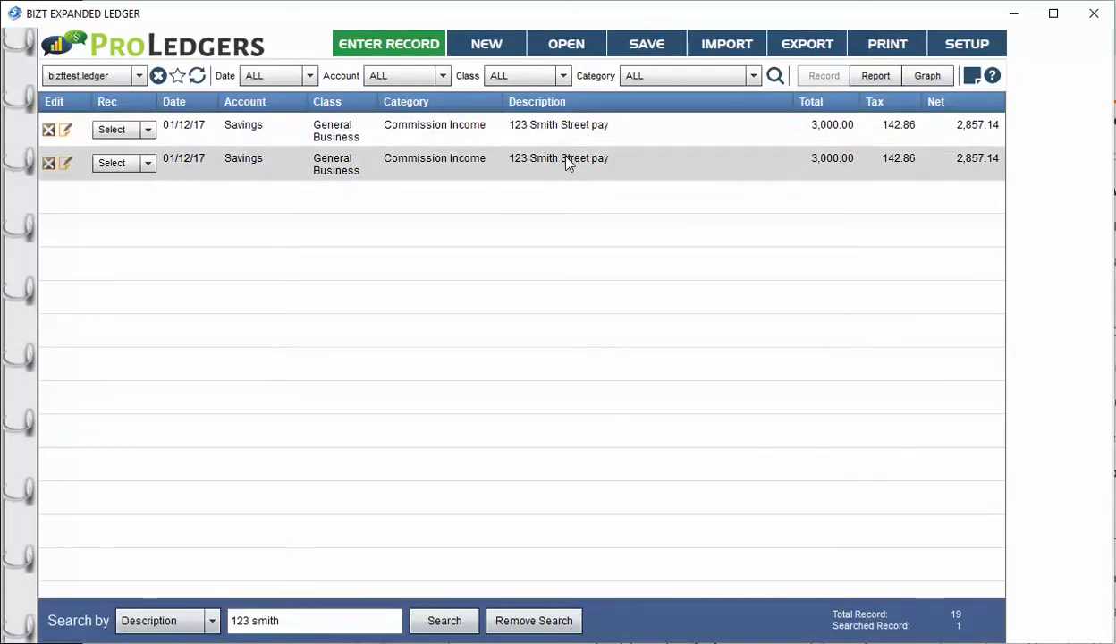
# Set the repeated commission record's total to -600 and its category to Commission Deductions, and save the changes
pyautogui.doubleClick(570, 159)
pyautogui.click(518, 351)
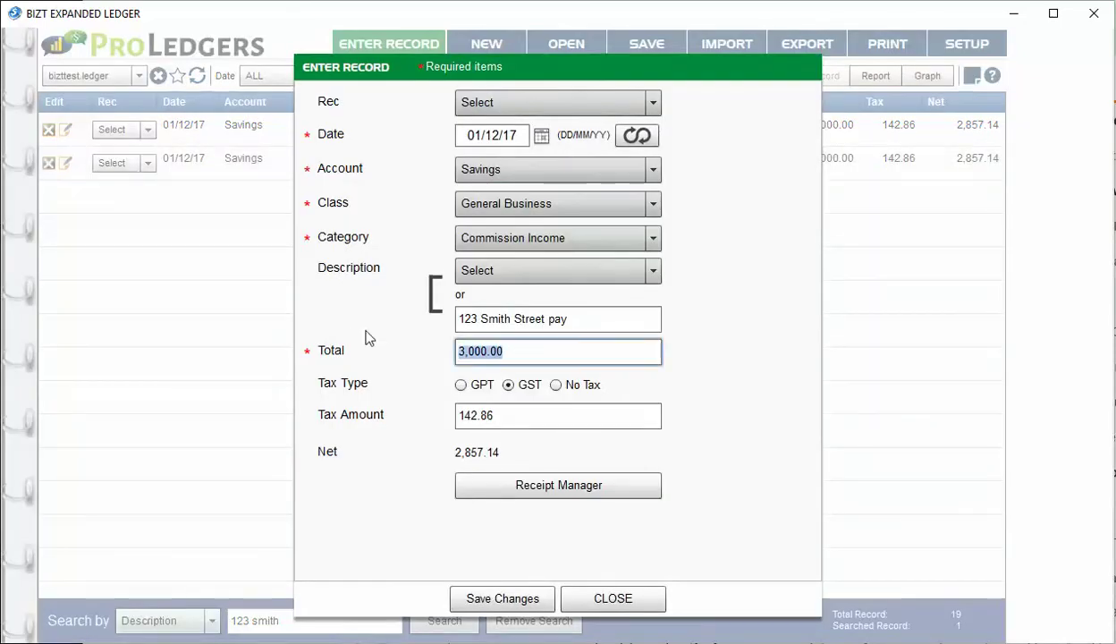
pyautogui.press('BackSpace')
pyautogui.write('-600')
pyautogui.click(519, 421)
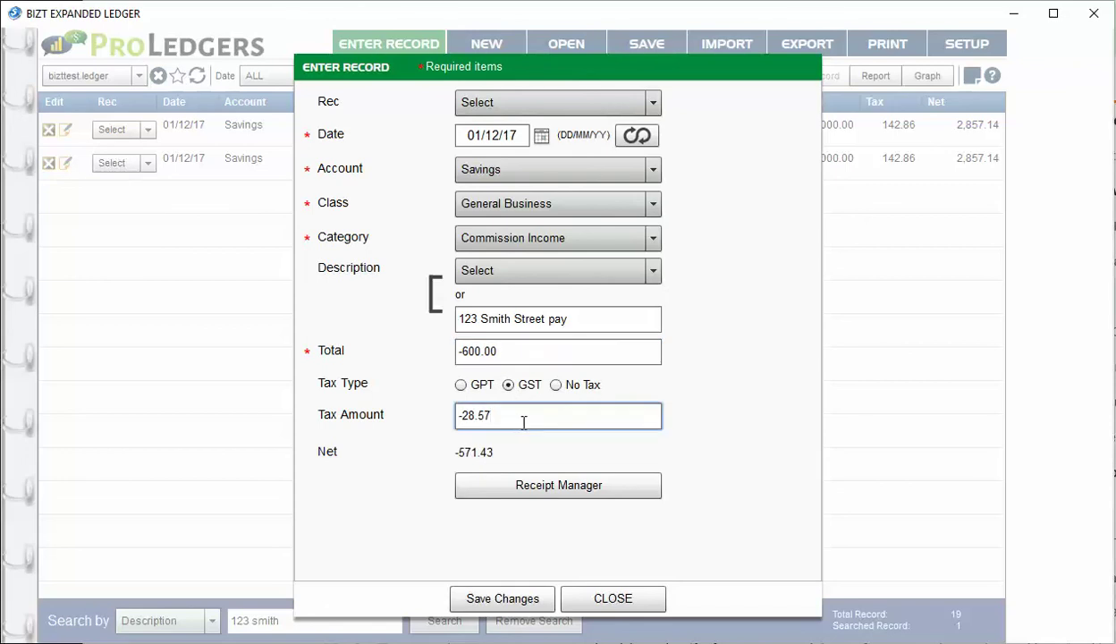
pyautogui.click(513, 234)
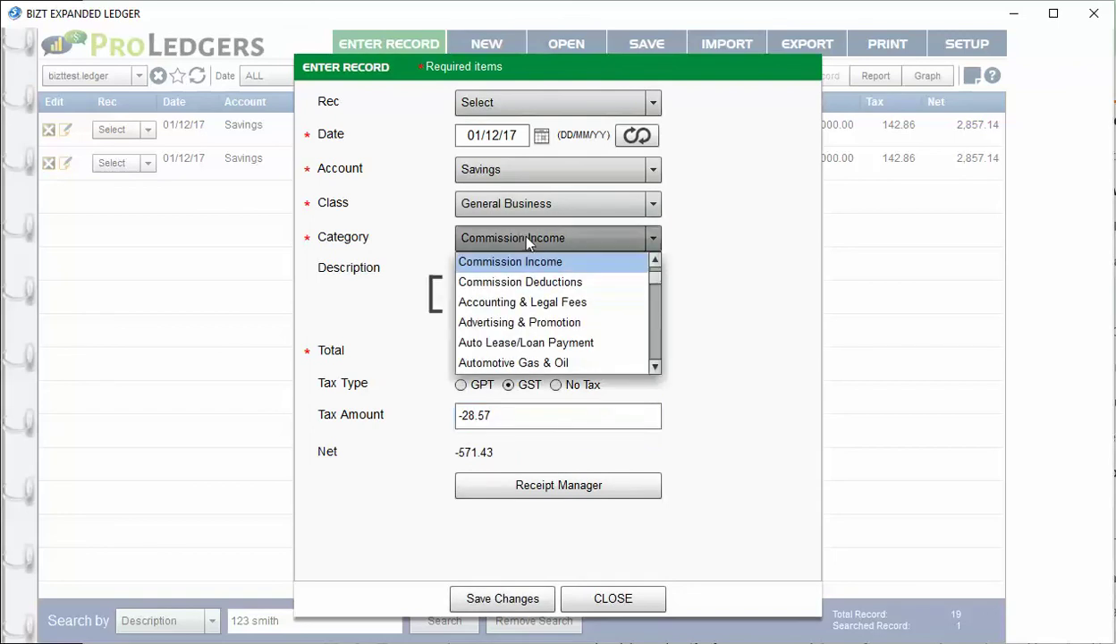
pyautogui.click(568, 284)
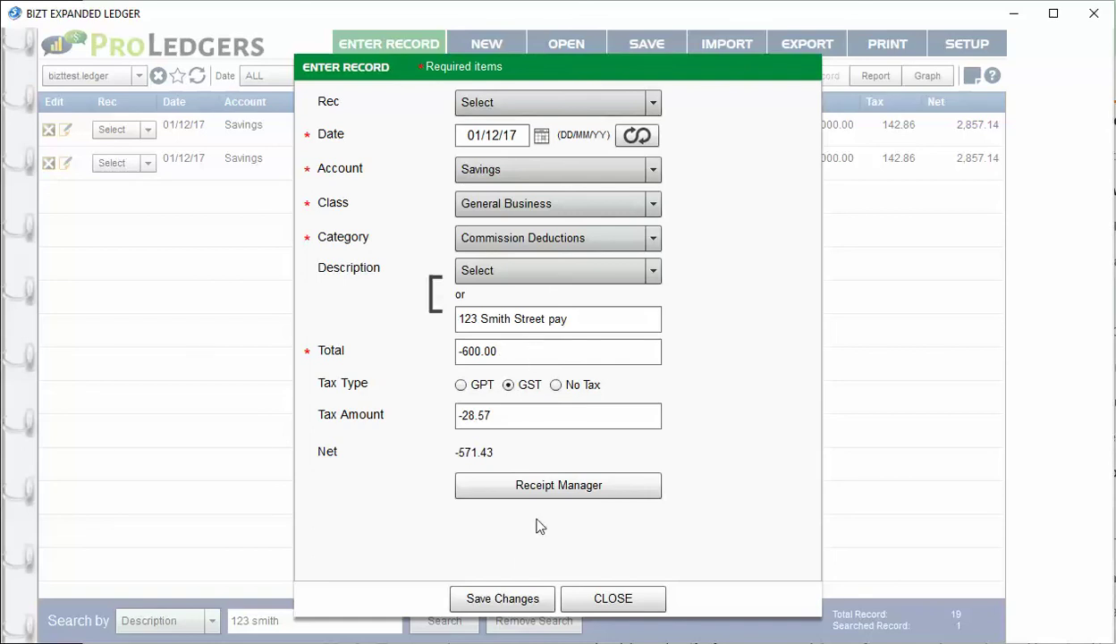
pyautogui.click(515, 600)
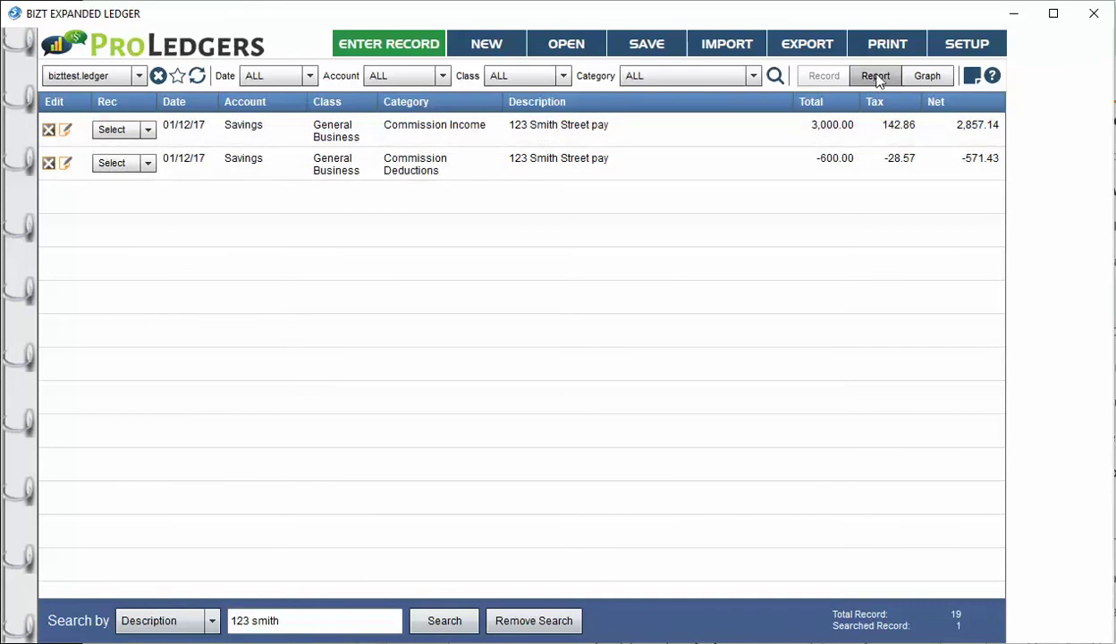
# Review the commission entries in the ledger report and the income categories in the setup, closing with a return to the record list
pyautogui.click(875, 76)
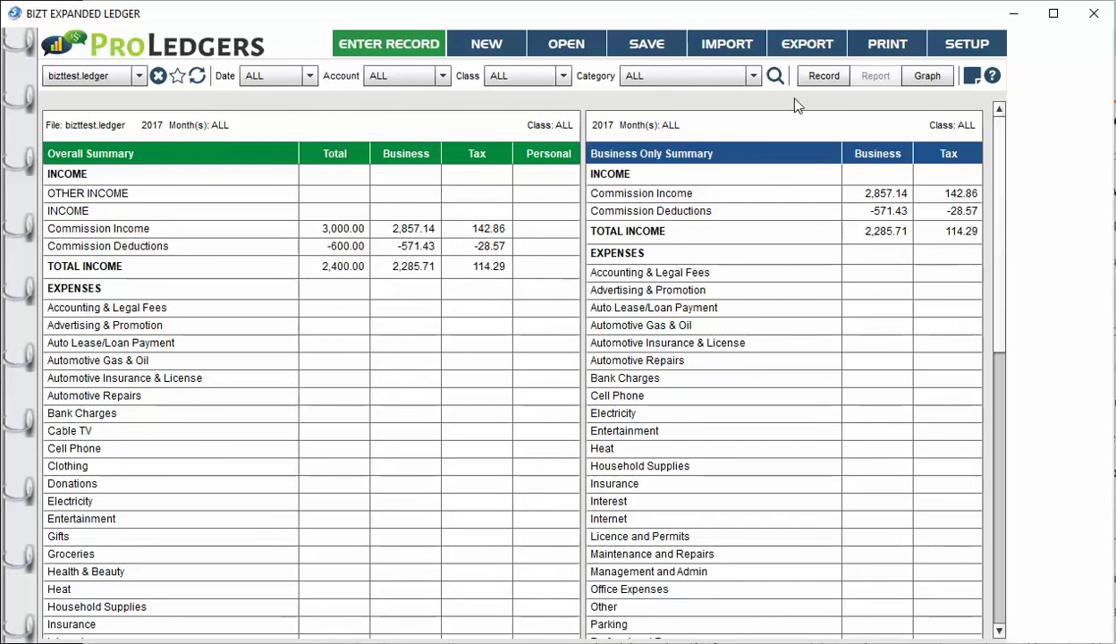
pyautogui.click(964, 43)
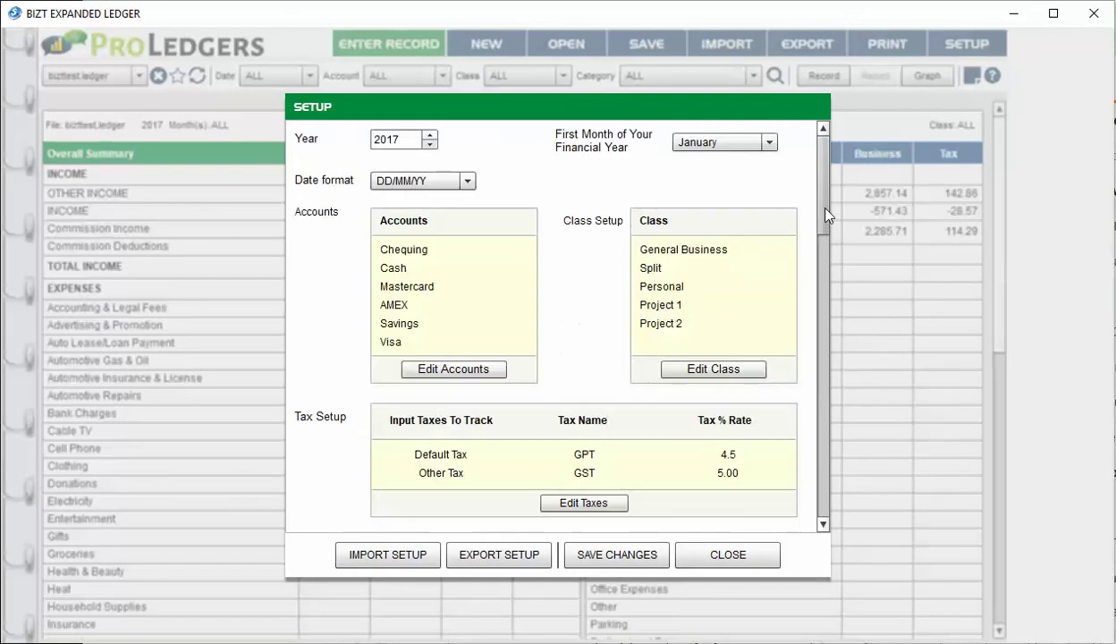
pyautogui.scroll(-5, 811, 253)
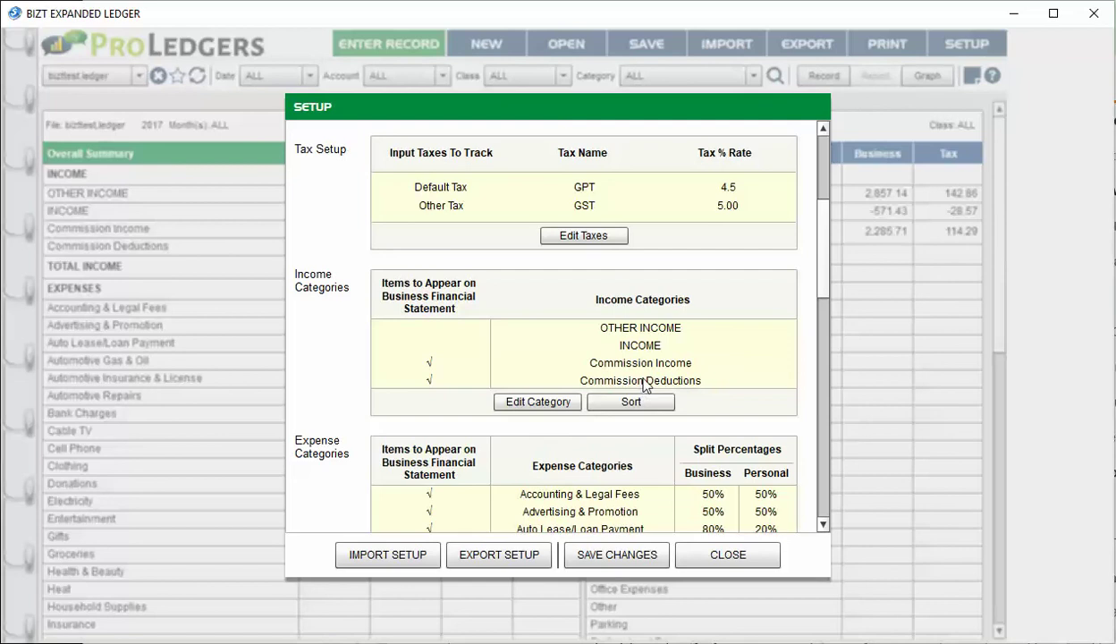
pyautogui.click(718, 548)
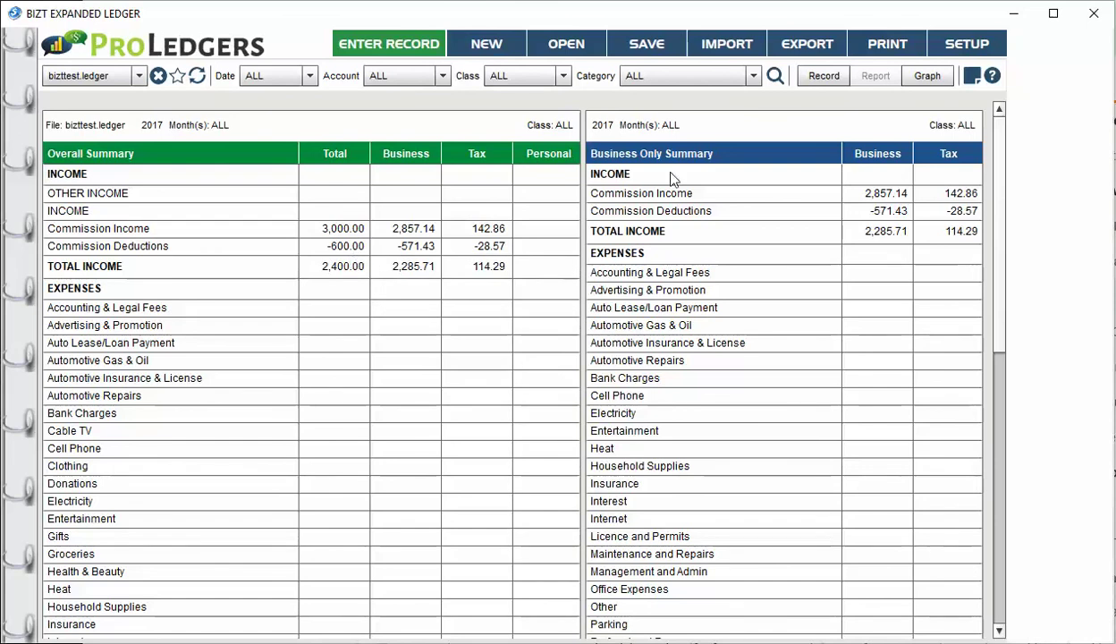
pyautogui.click(807, 78)
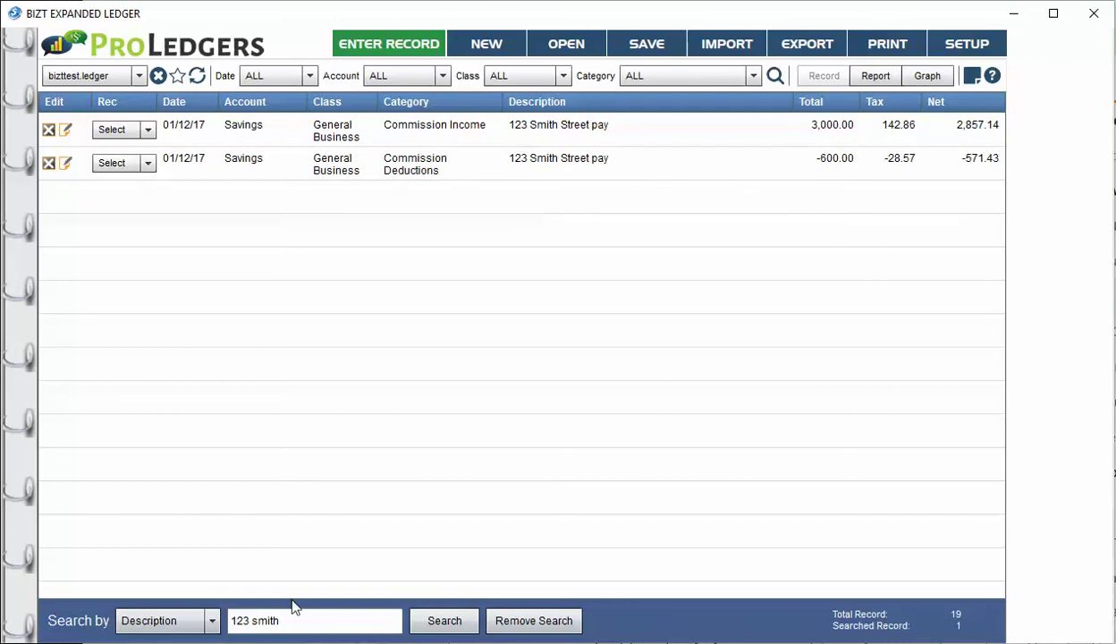
pyautogui.moveTo(293, 624); pyautogui.dragTo(228, 622)
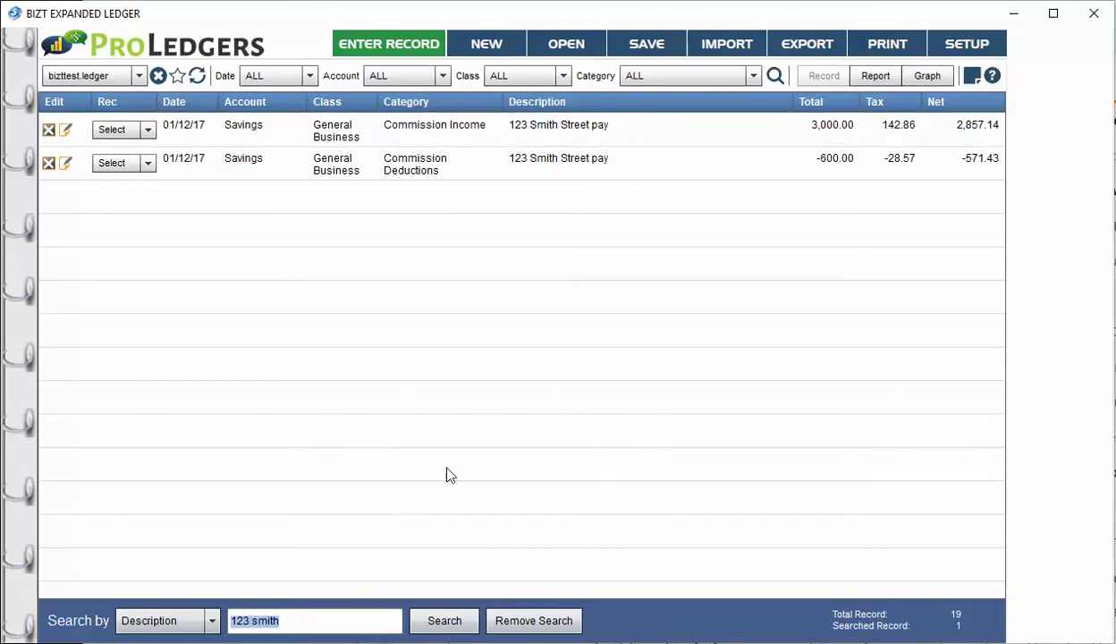
pyautogui.click(298, 621)
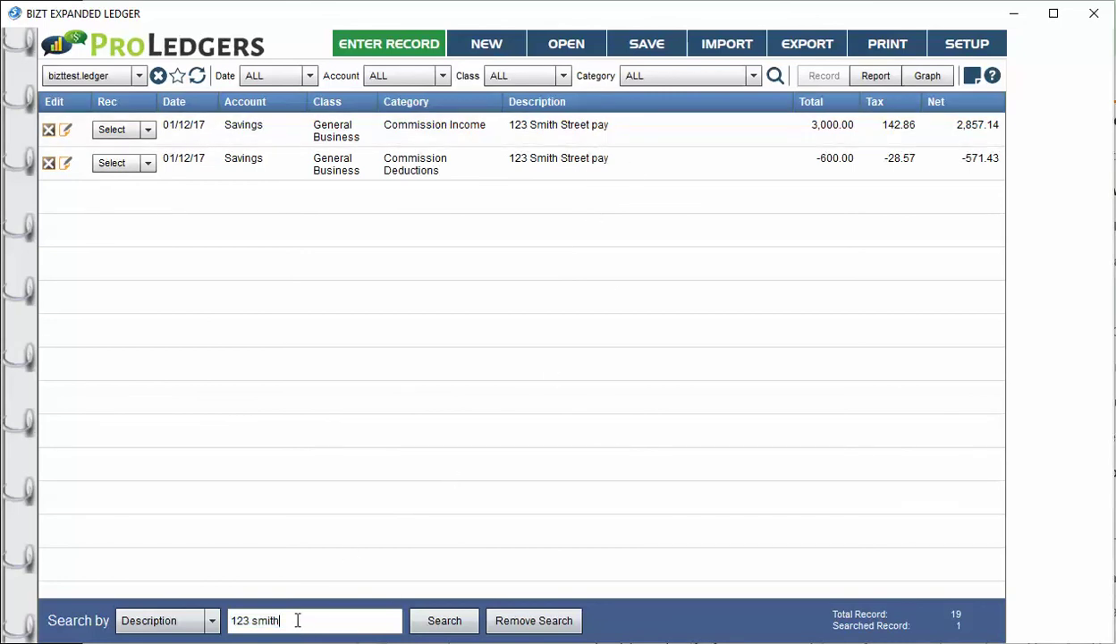